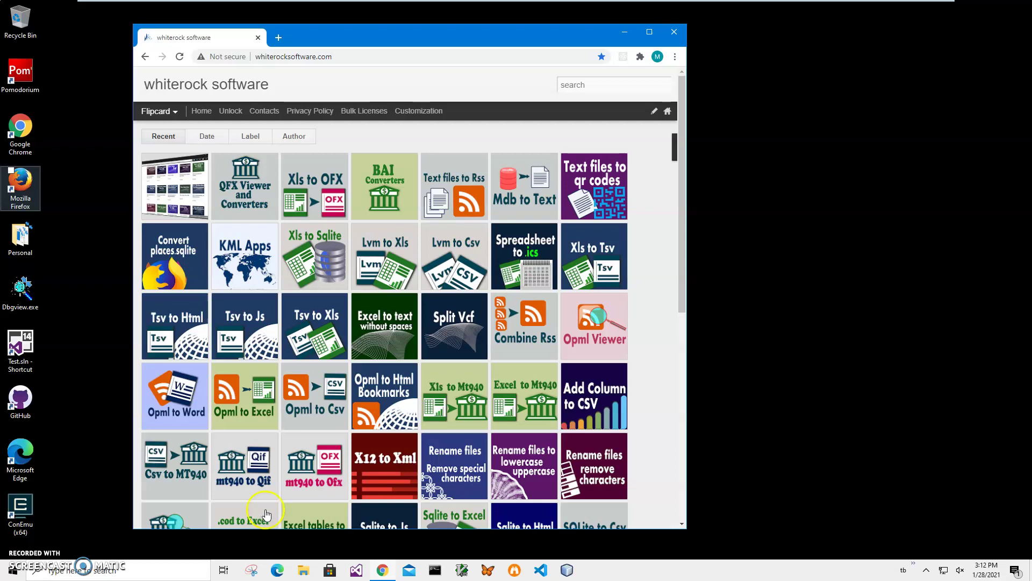
# Search the whiterock software site for 'qfx' to leave only the QFX Viewer and Converters tile.
pyautogui.click(796, 448)
pyautogui.click(578, 88)
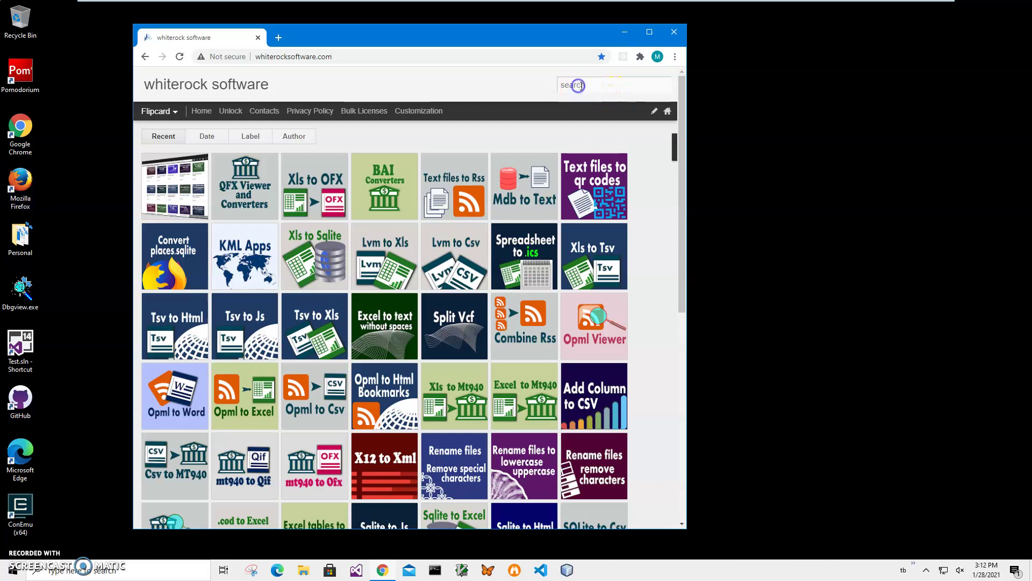
pyautogui.write('qfx')
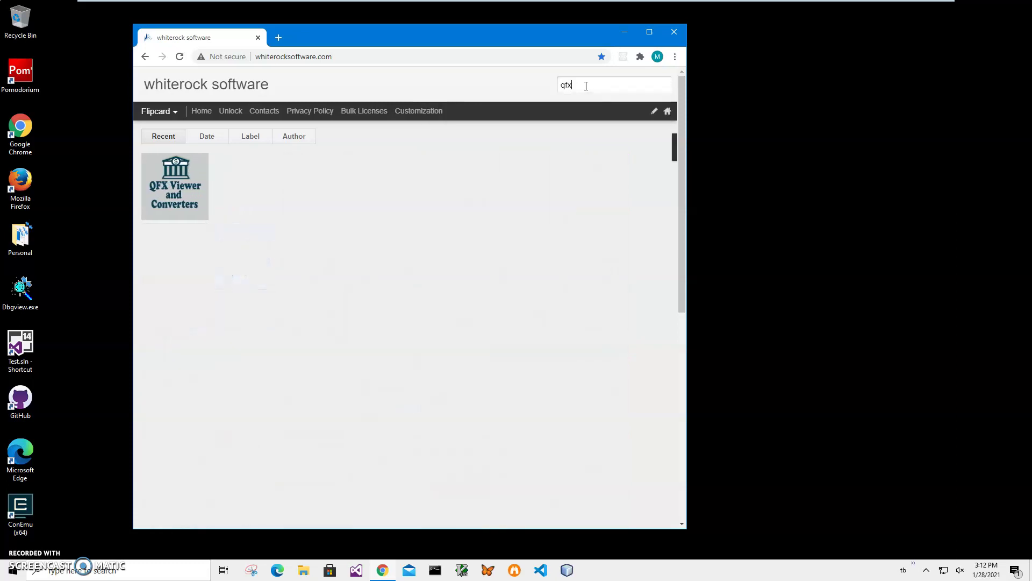
# Download QfxtoPdfSetup.zip from the Qfx to Pdf section of the QFX Viewer and Converters post.
pyautogui.click(182, 187)
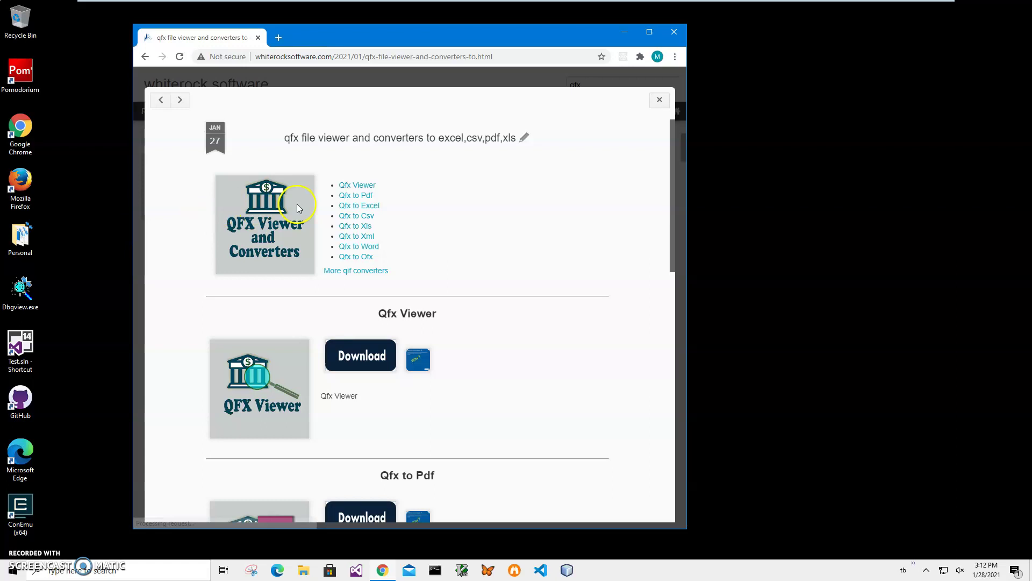
pyautogui.click(353, 196)
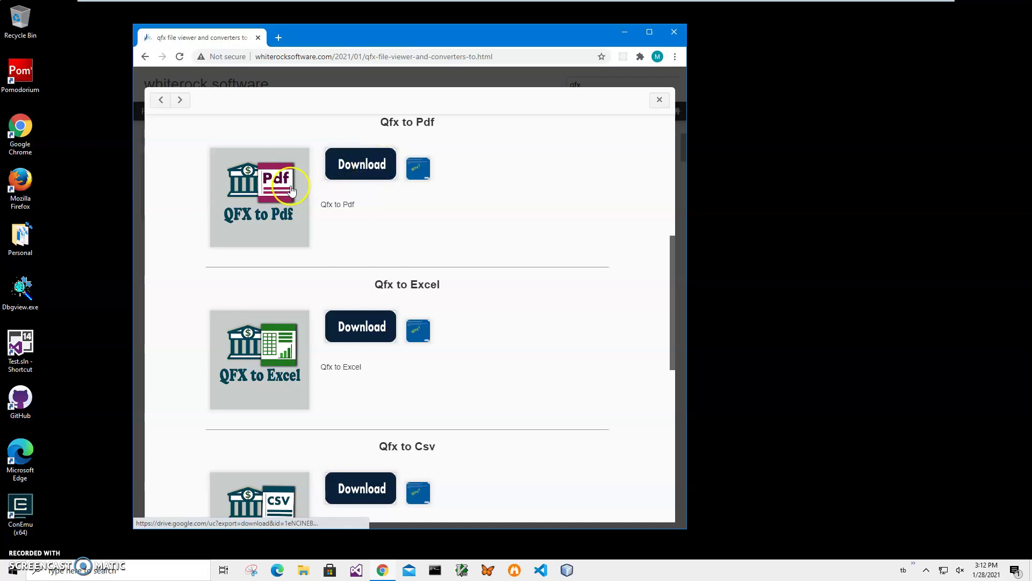
pyautogui.click(362, 163)
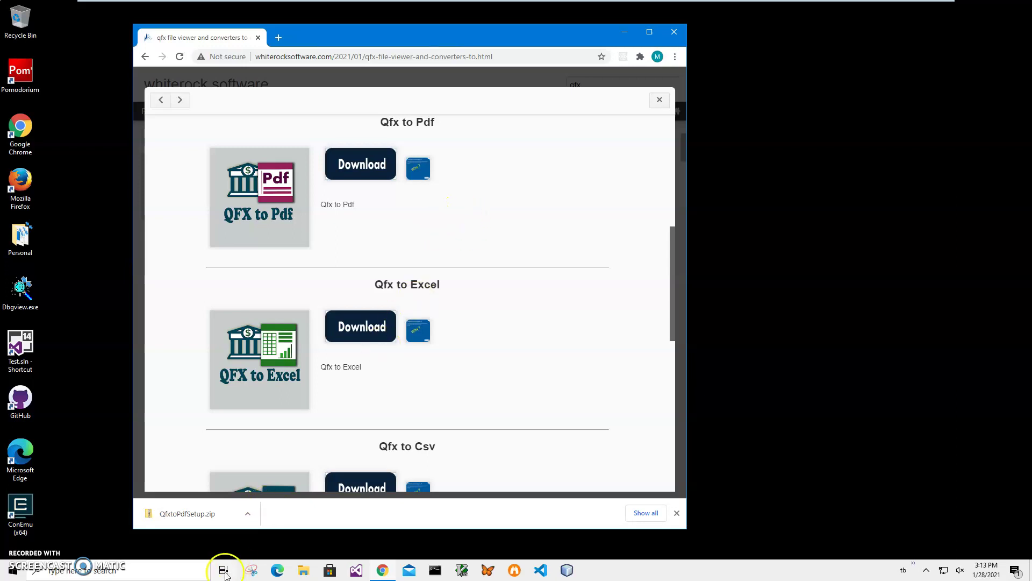
# Launch QfxtoPdfSetup.msi from the downloaded zip and run it anyway past the unknown-publisher warning.
pyautogui.click(197, 515)
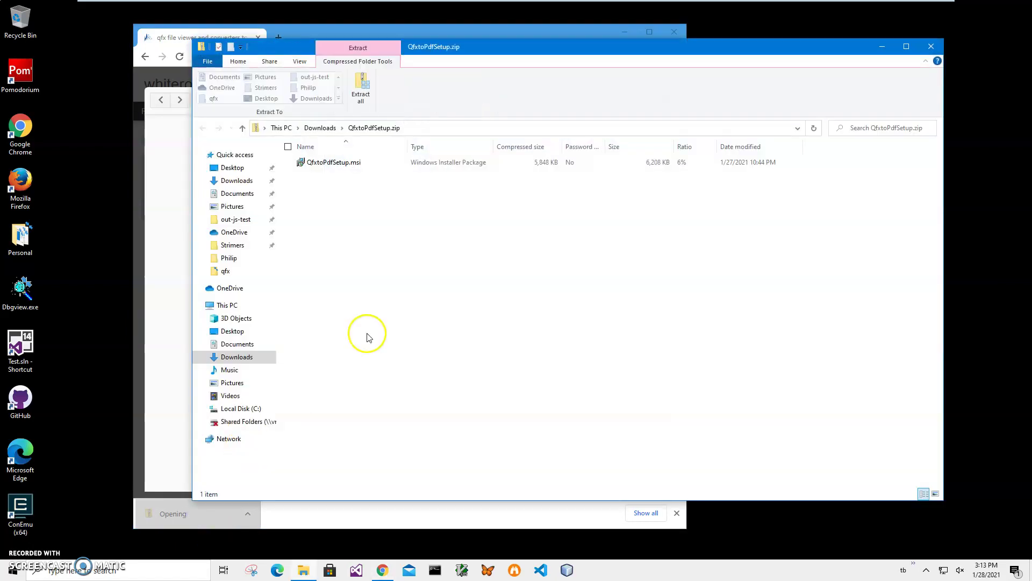
pyautogui.doubleClick(331, 162)
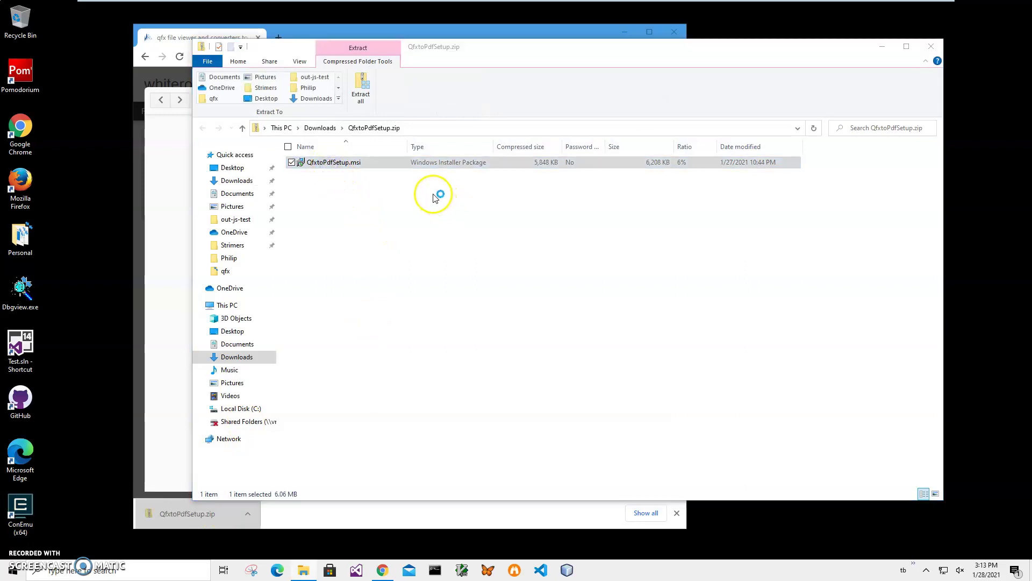
pyautogui.click(411, 207)
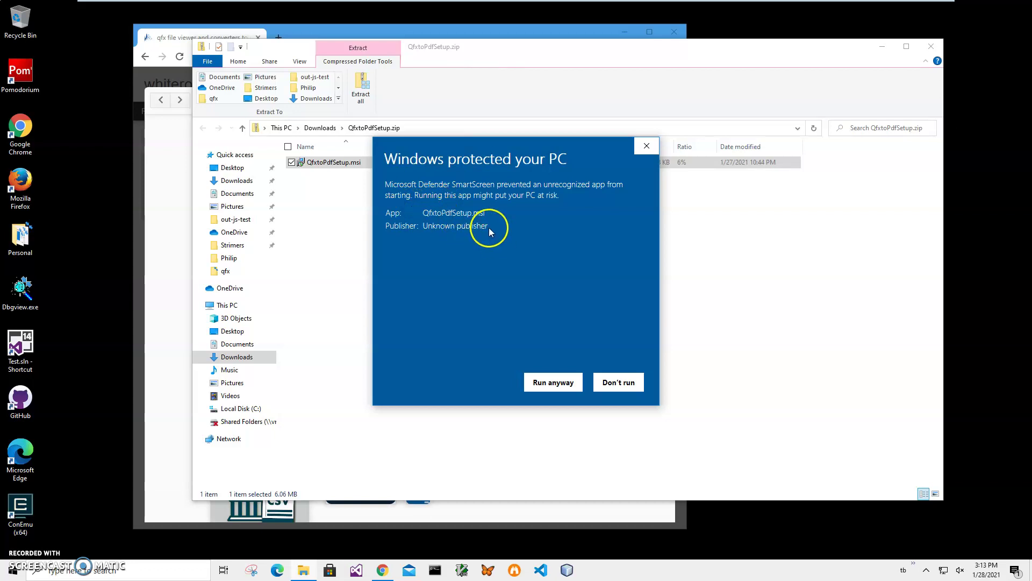
pyautogui.moveTo(489, 226); pyautogui.dragTo(382, 226)
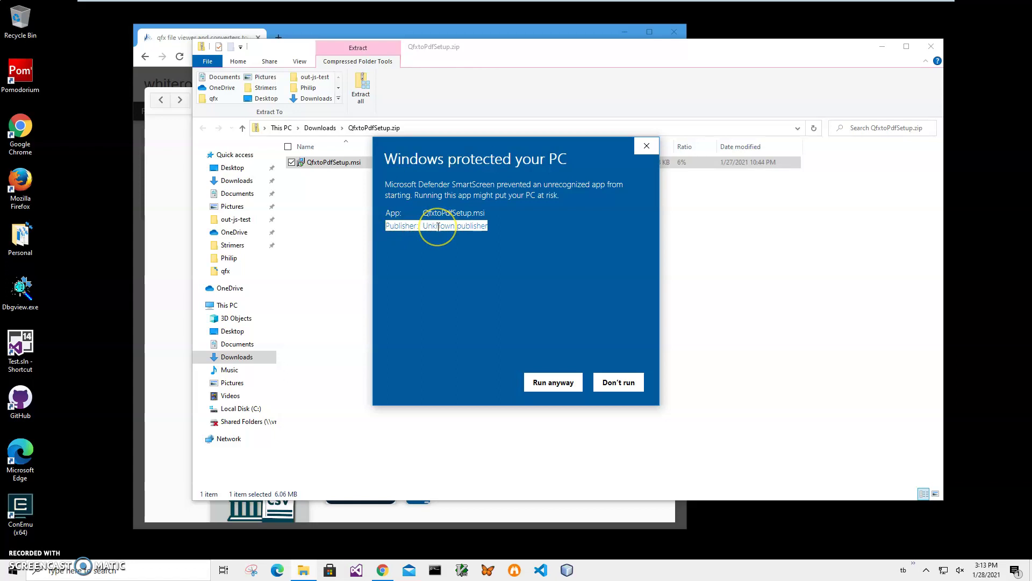
pyautogui.click(549, 381)
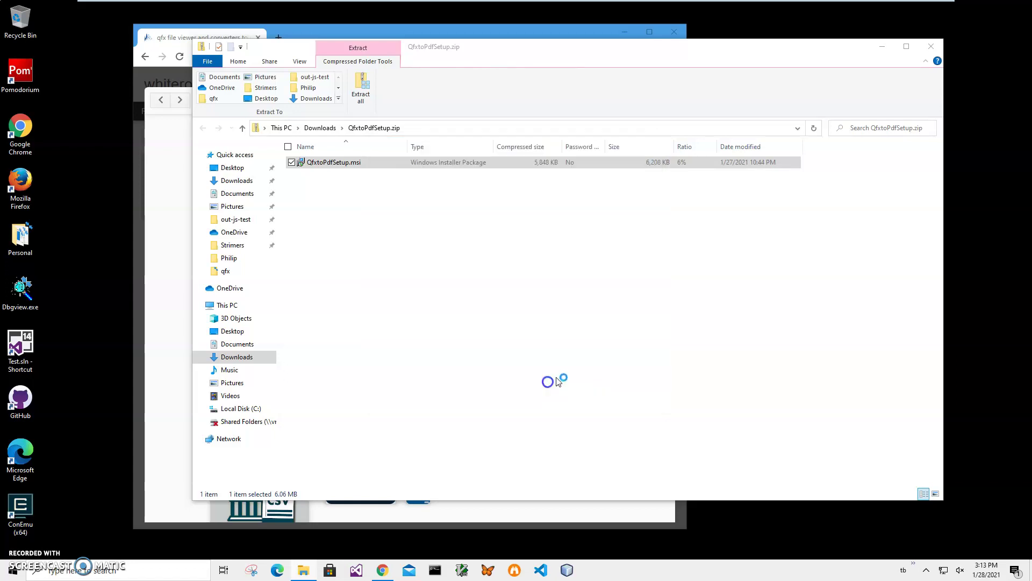
# Complete the setup wizard with the default folder, allowing changes, to install QfxtoPdf.
pyautogui.click(574, 368)
pyautogui.click(575, 369)
pyautogui.click(577, 370)
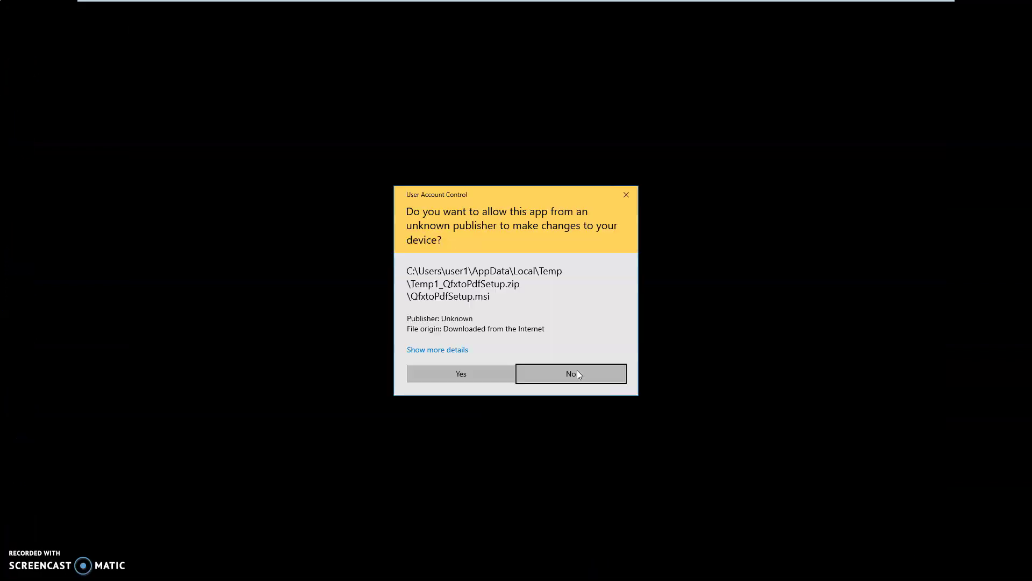
pyautogui.click(477, 372)
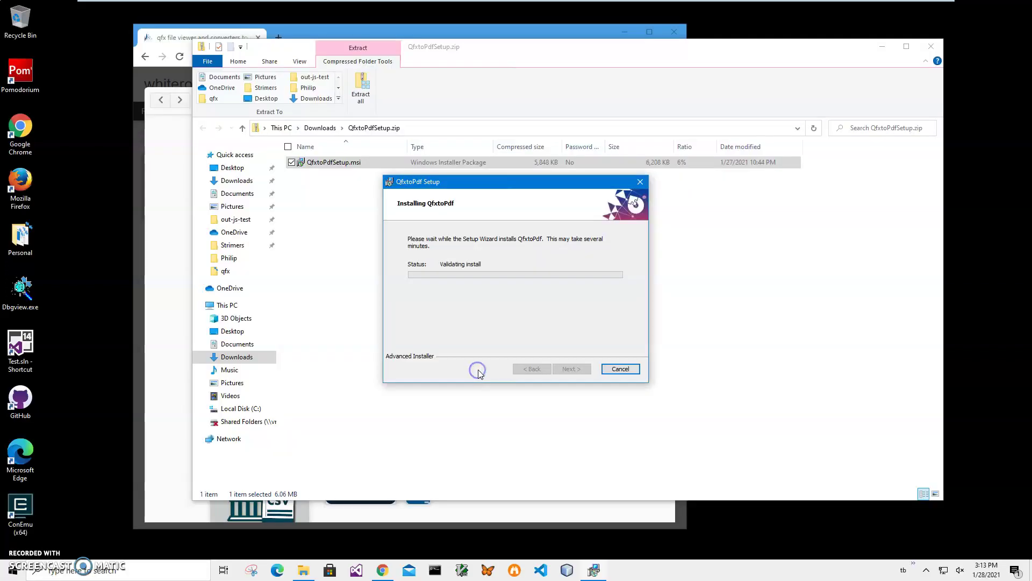
pyautogui.click(583, 371)
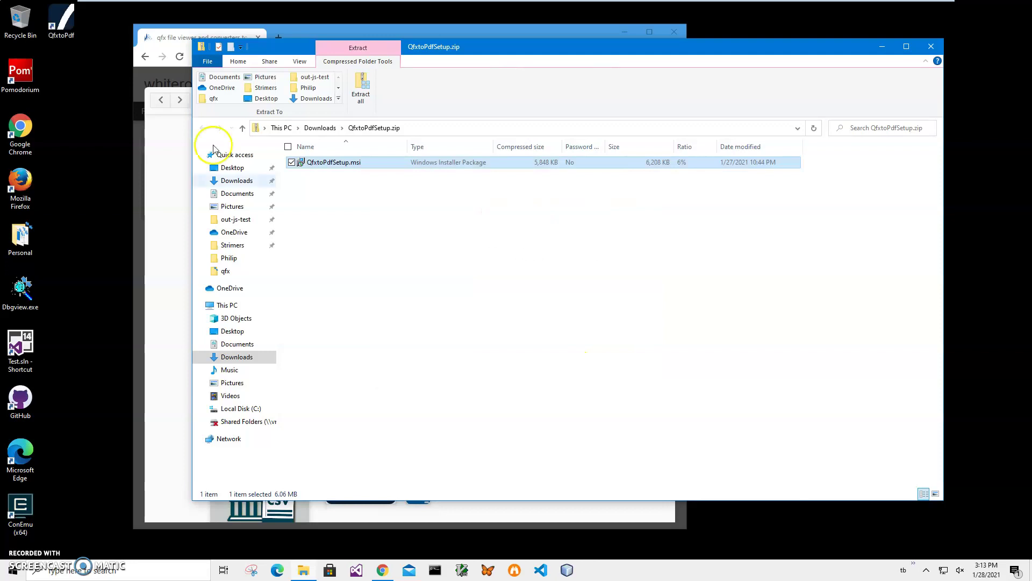
# Close the zip window and Chrome, then launch QfxtoPdf from its desktop shortcut.
pyautogui.doubleClick(62, 36)
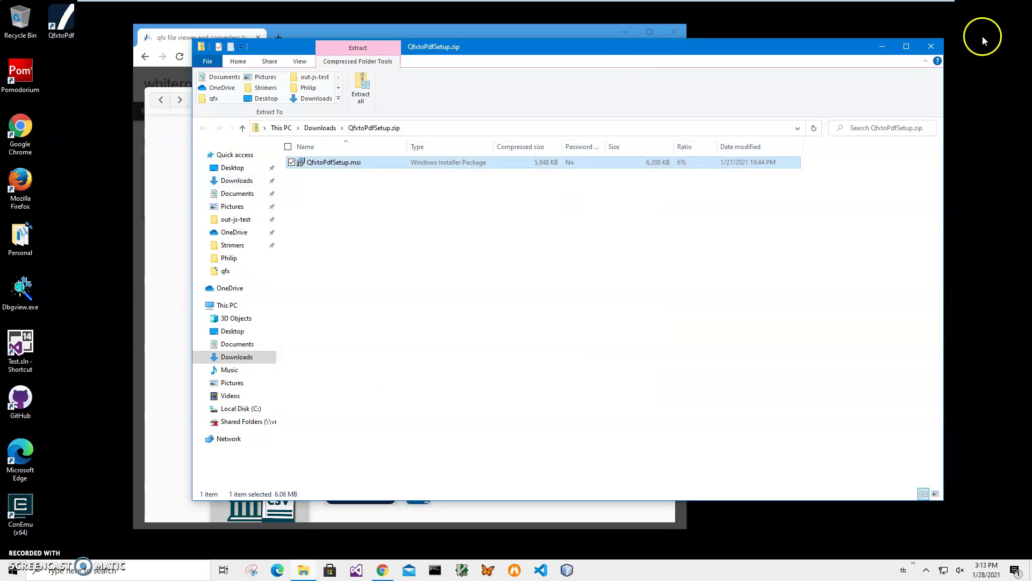
pyautogui.click(932, 47)
pyautogui.click(674, 32)
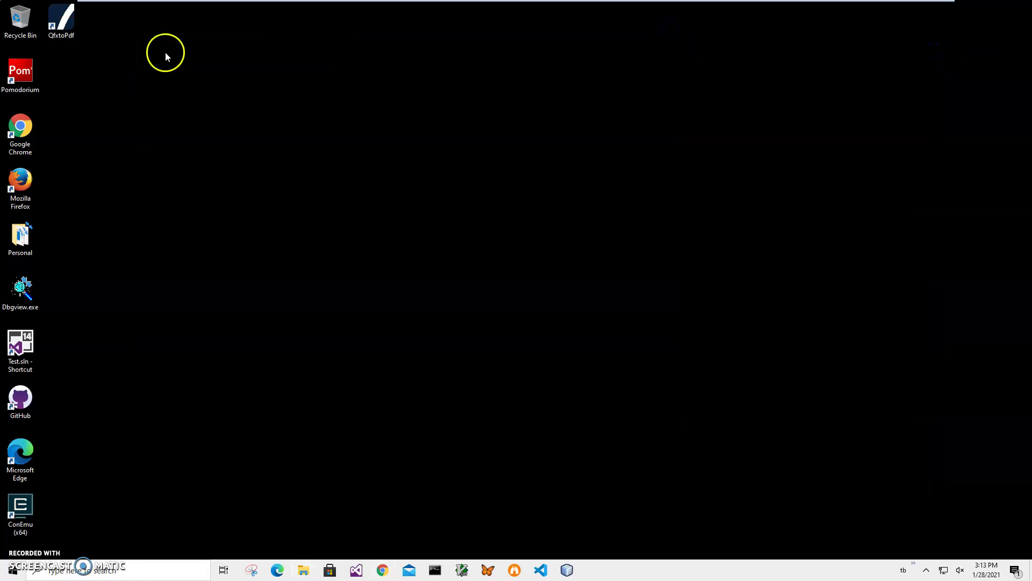
pyautogui.doubleClick(61, 20)
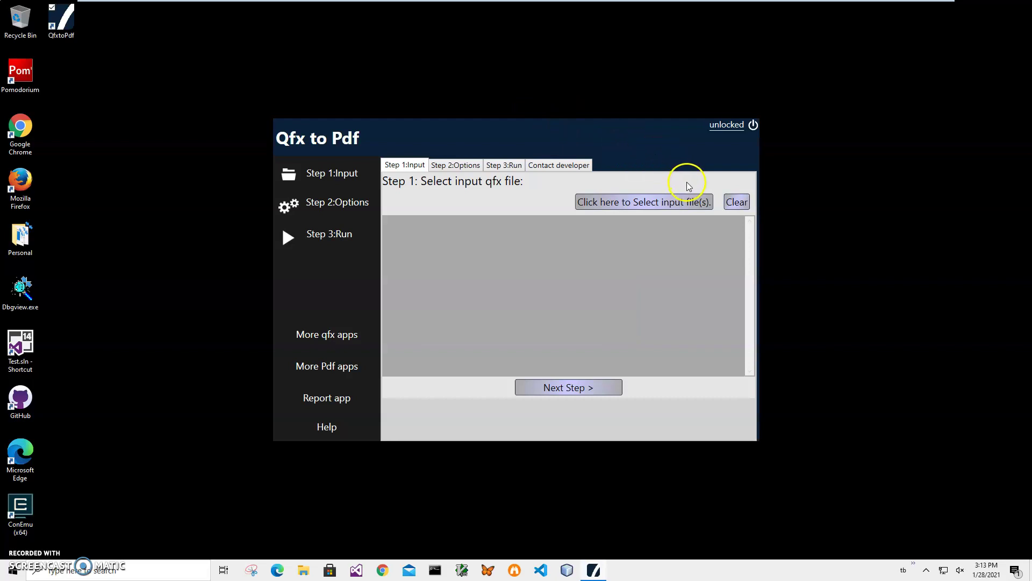
# Load Documents\qfx\test.qfx as the input file and continue to the conversion options.
pyautogui.click(666, 204)
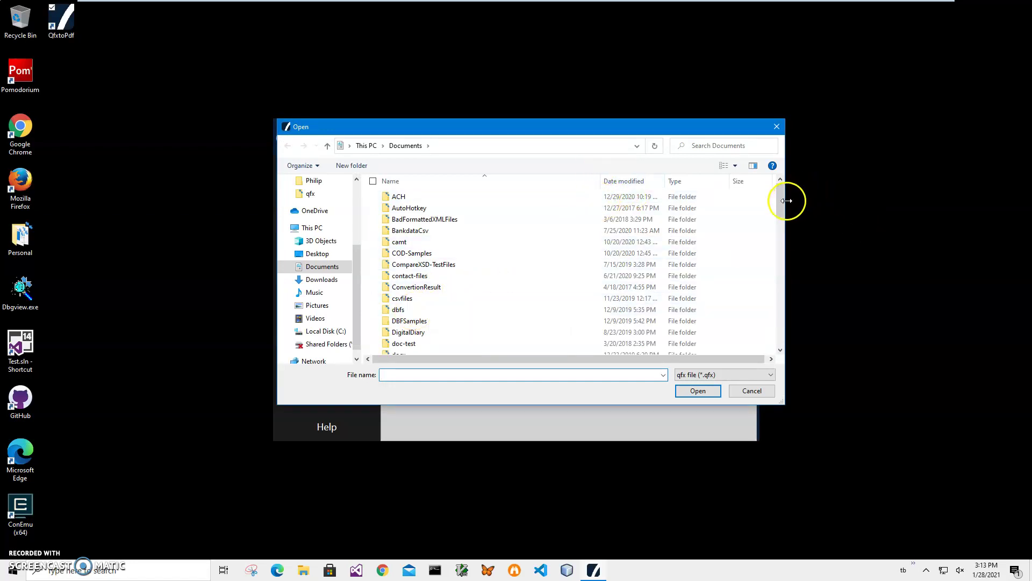
pyautogui.moveTo(778, 205); pyautogui.dragTo(788, 281)
pyautogui.doubleClick(392, 317)
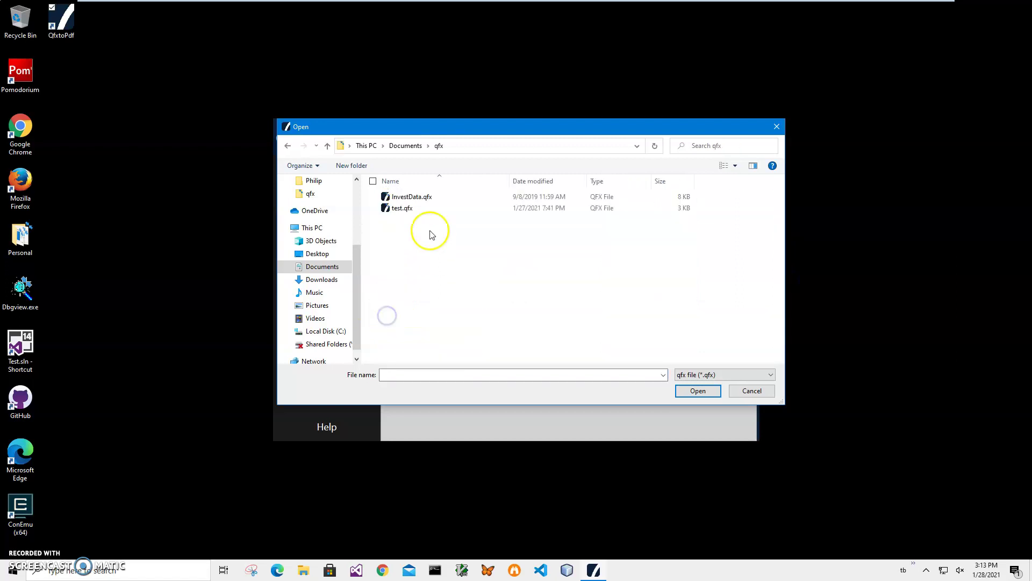
pyautogui.click(402, 209)
pyautogui.doubleClick(403, 211)
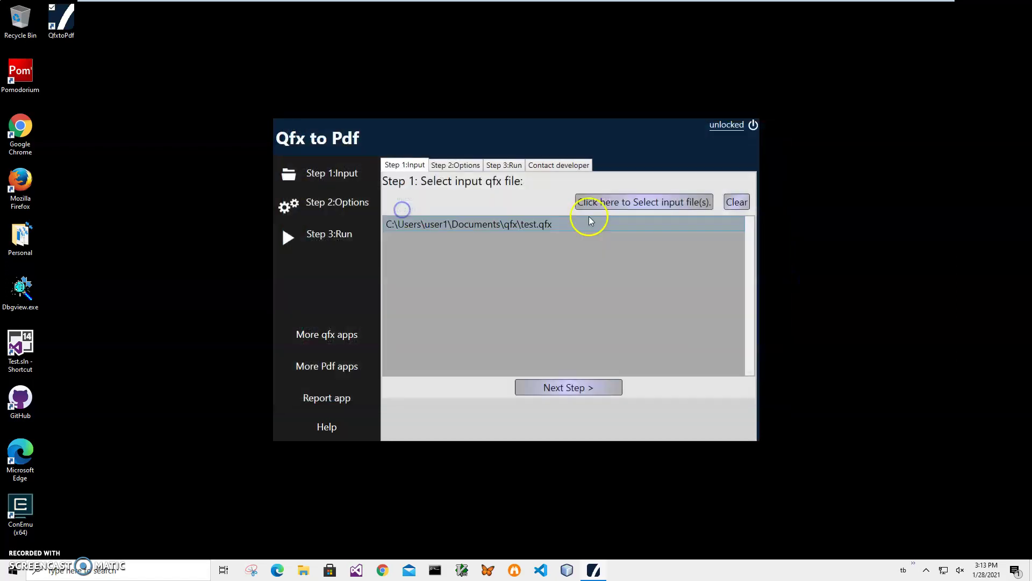
pyautogui.click(584, 388)
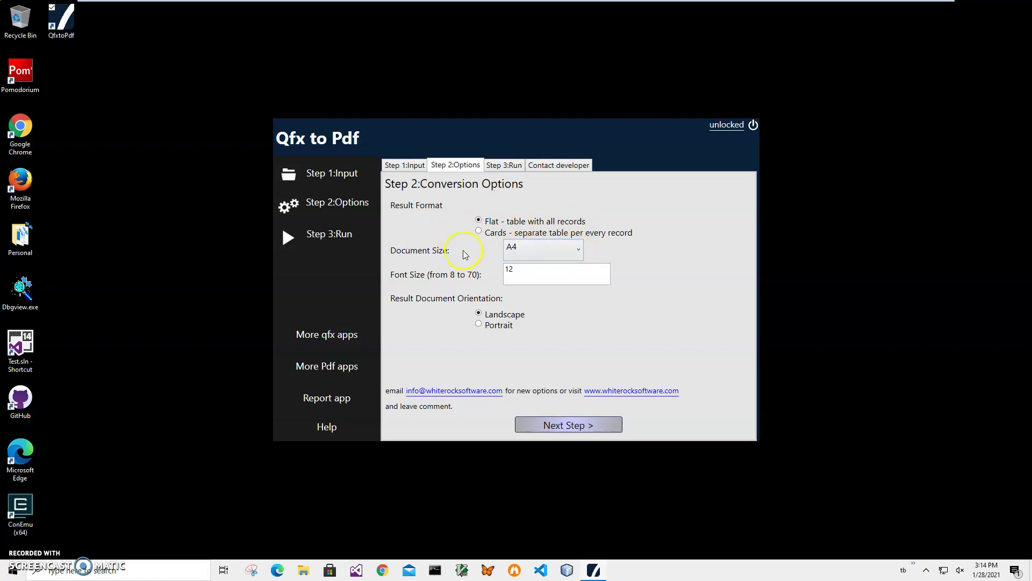
# Set the document size to A3, keeping Flat table and Landscape, and continue.
pyautogui.click(555, 253)
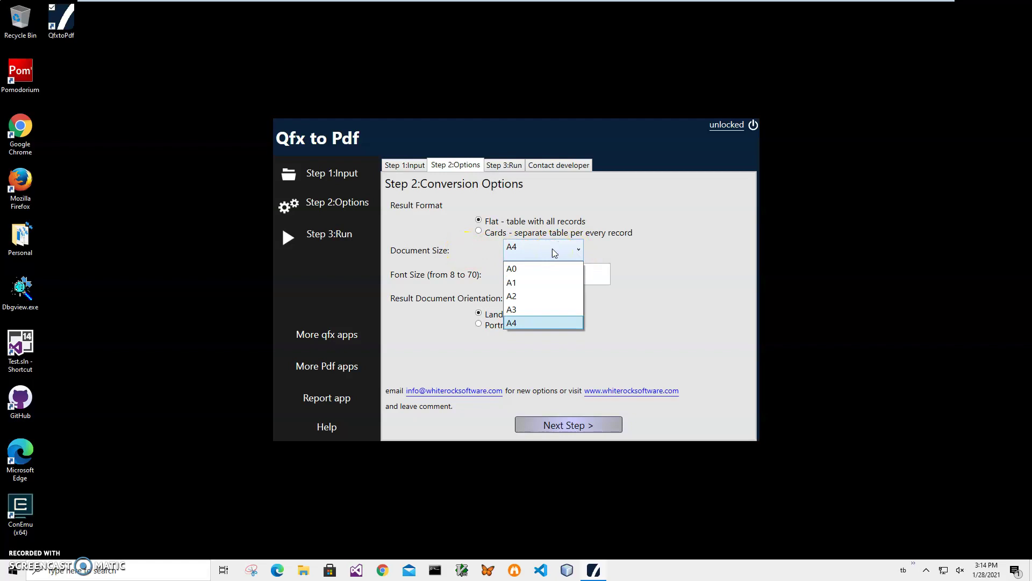
pyautogui.click(526, 310)
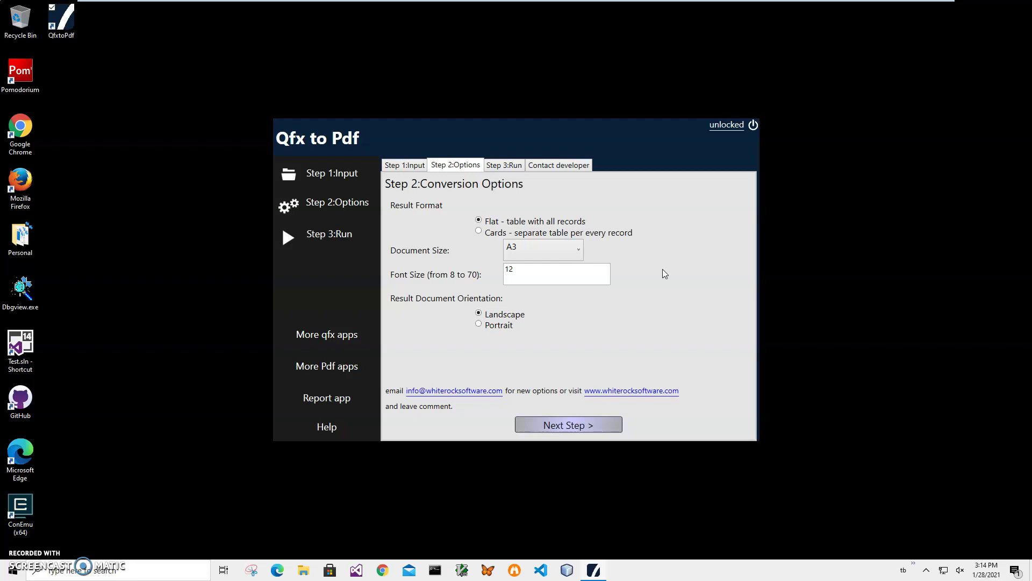
pyautogui.click(581, 252)
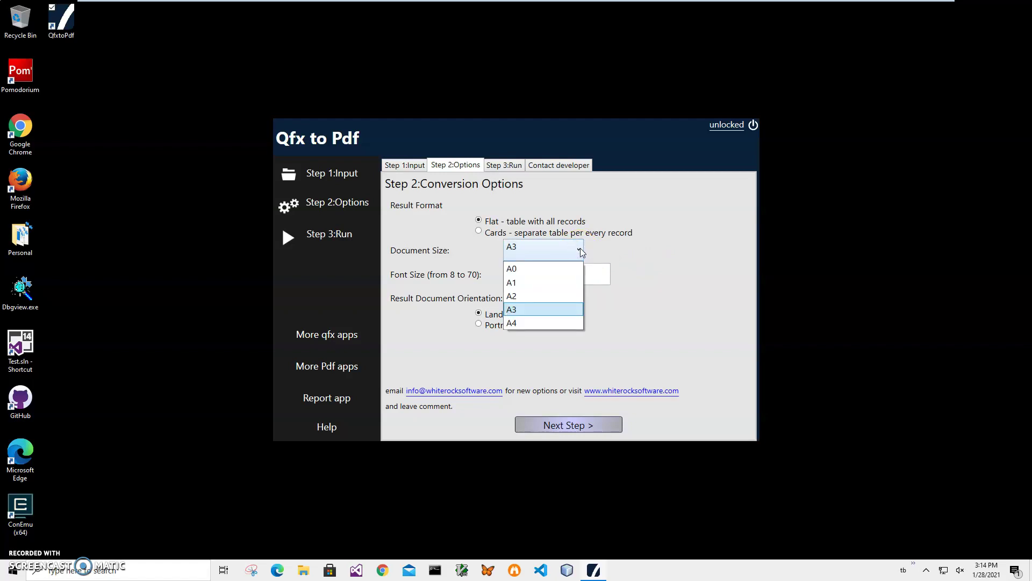
pyautogui.click(594, 250)
pyautogui.click(598, 252)
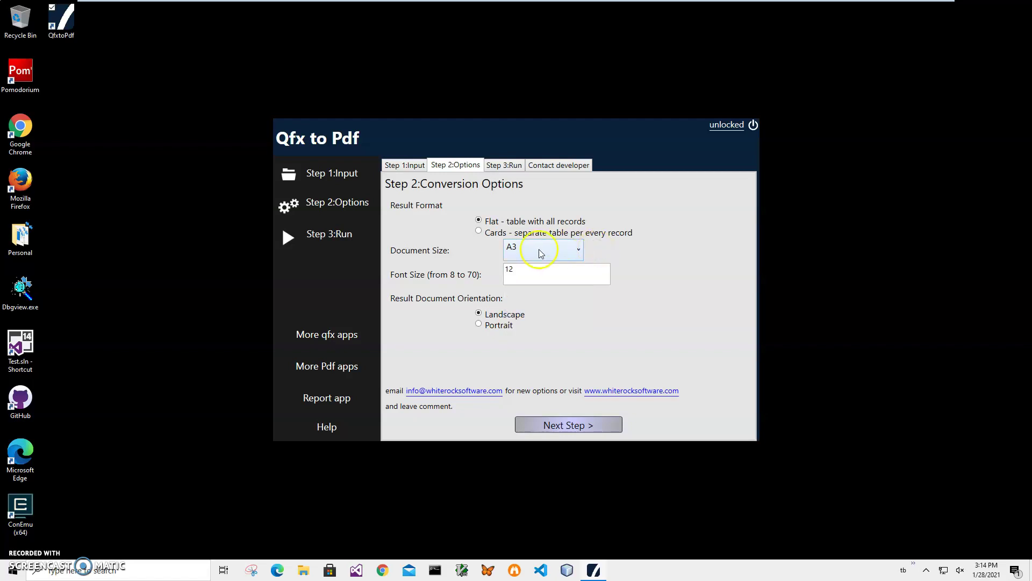
pyautogui.click(595, 430)
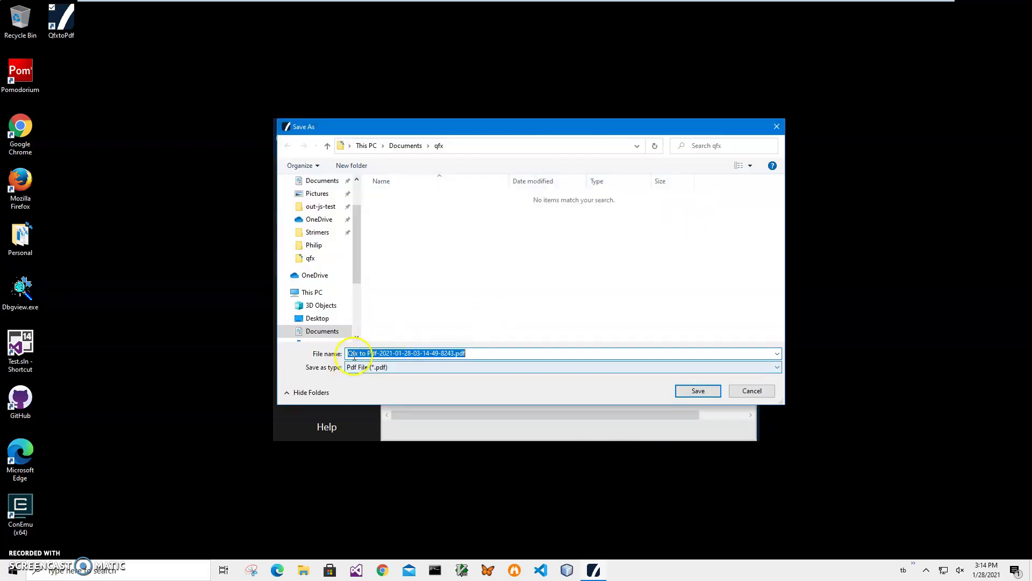
pyautogui.click(454, 271)
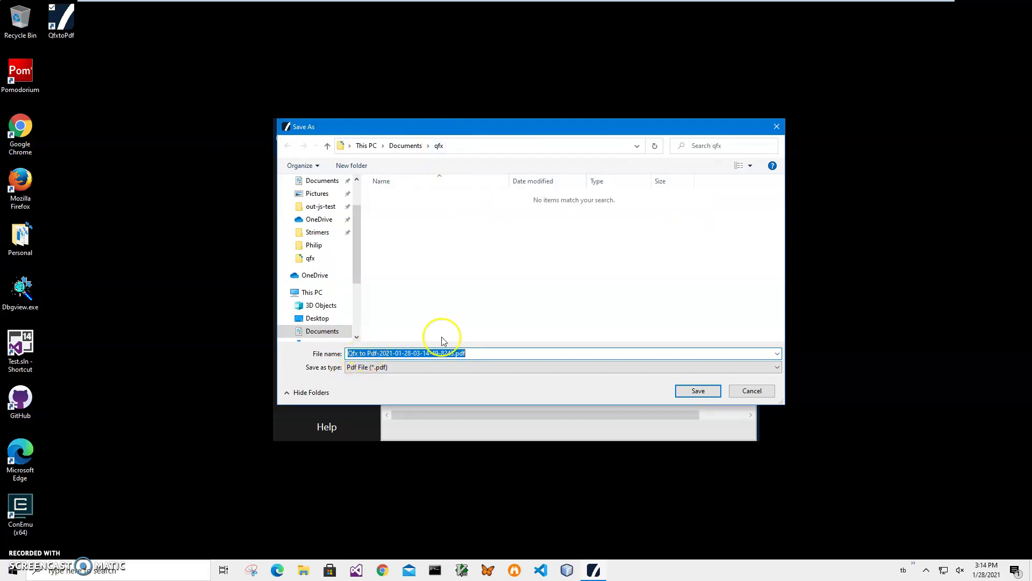
pyautogui.click(697, 392)
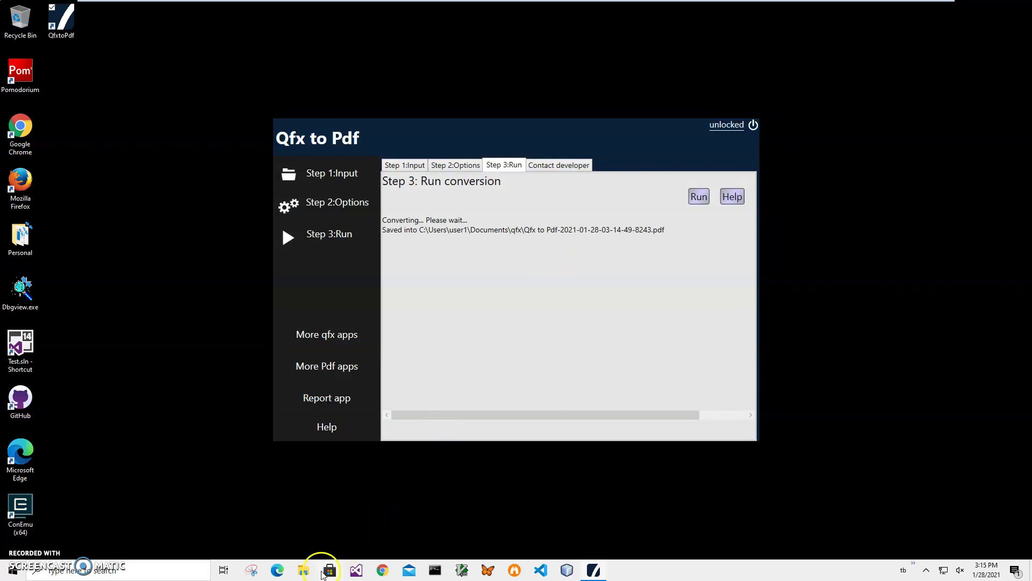
pyautogui.click(305, 569)
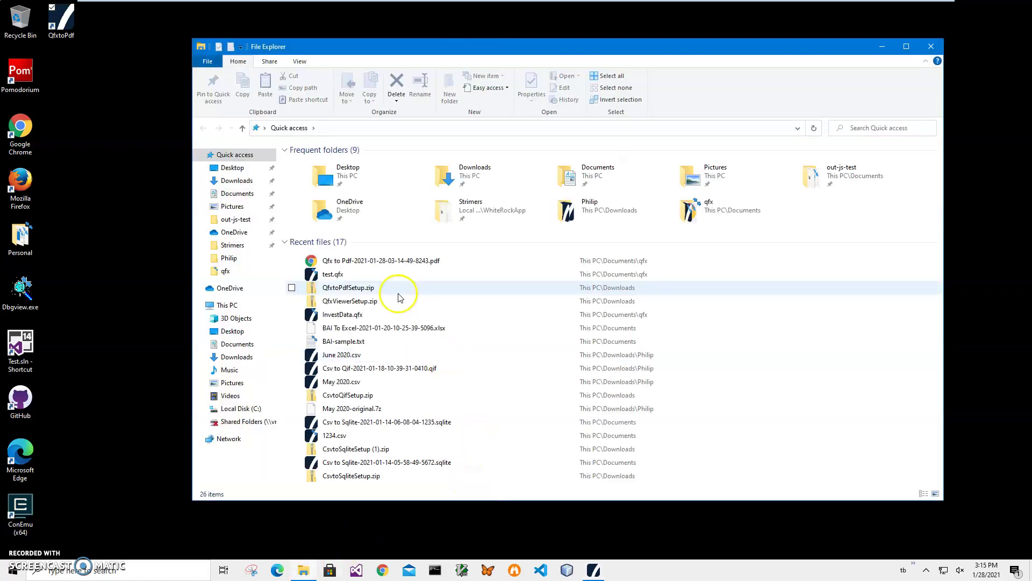
pyautogui.doubleClick(376, 262)
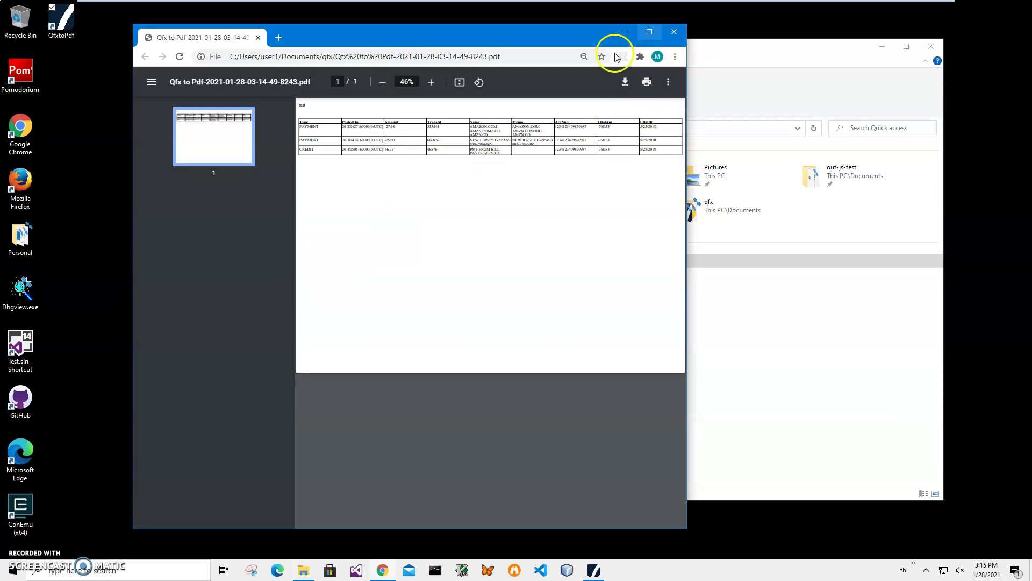
# Maximize Chrome and zoom the PDF page in to 90%.
pyautogui.click(649, 32)
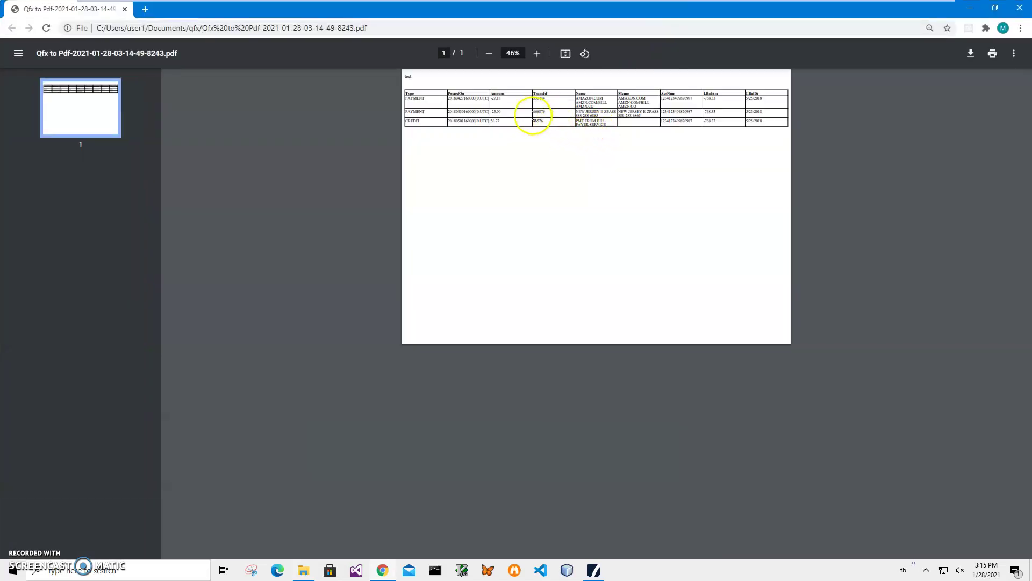
pyautogui.click(537, 53)
pyautogui.click(537, 53)
pyautogui.click(537, 53)
pyautogui.click(537, 54)
pyautogui.click(537, 54)
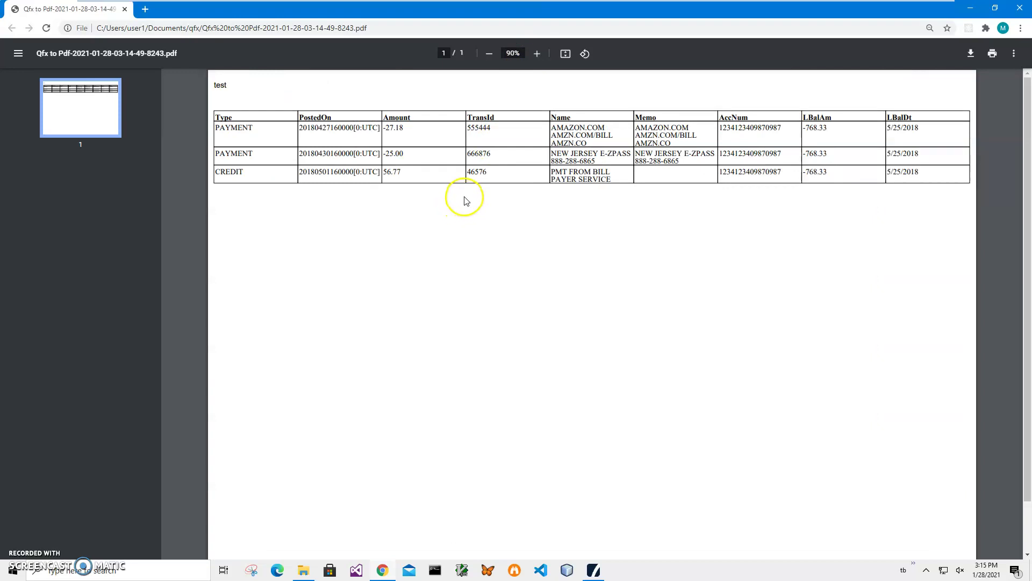
# Select the first-row Memo text and inspect the neighbouring table cells.
pyautogui.click(228, 85)
pyautogui.click(563, 116)
pyautogui.click(647, 132)
pyautogui.moveTo(639, 127); pyautogui.dragTo(668, 142)
pyautogui.click(666, 139)
pyautogui.click(820, 128)
pyautogui.click(903, 129)
pyautogui.click(872, 141)
# Select the first row's account number, LBalAm balance and LBalDt date values to check them.
pyautogui.doubleClick(734, 128)
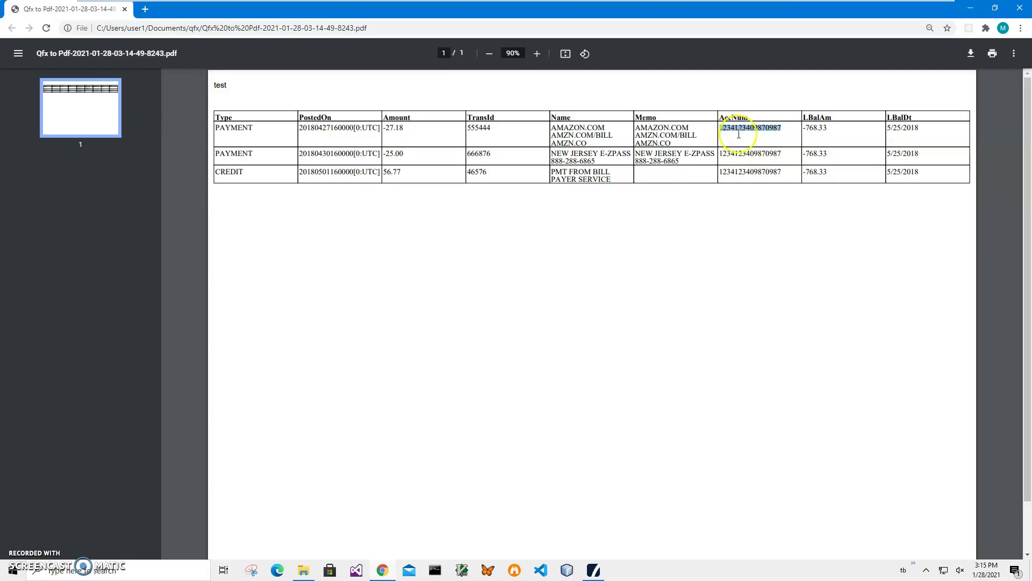
pyautogui.doubleClick(811, 129)
pyautogui.doubleClick(911, 128)
pyautogui.doubleClick(812, 129)
pyautogui.click(811, 239)
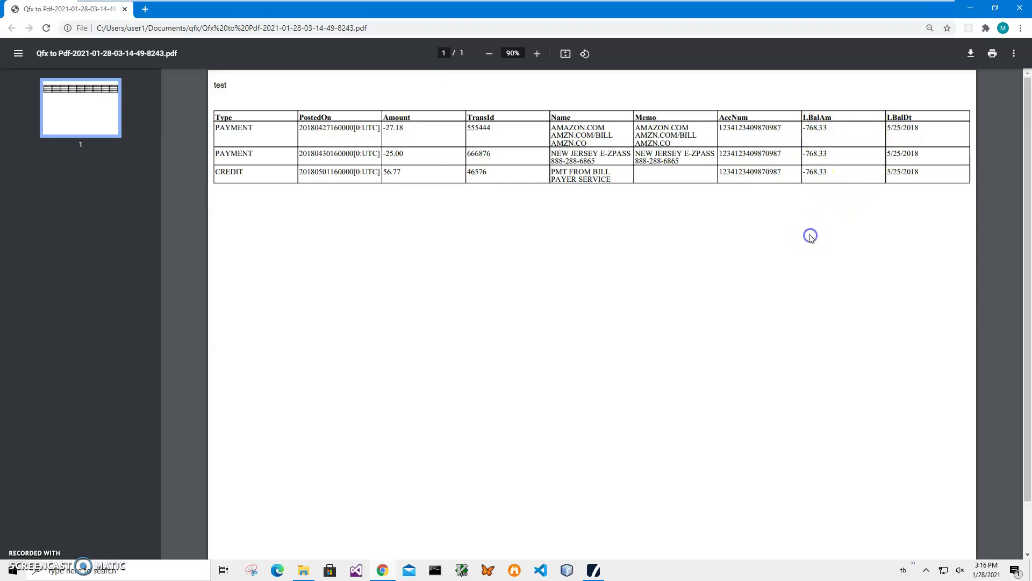